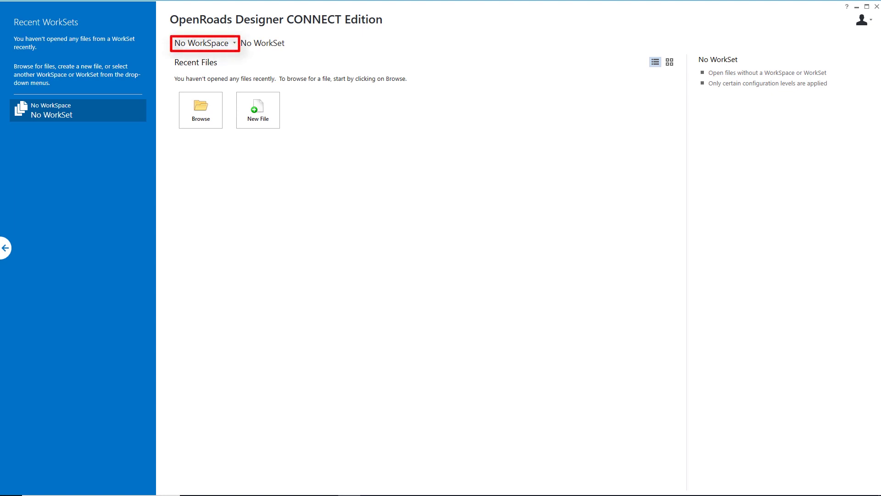
On the start page, choose the Training and Examples workspace and the Training-Imperial workset.
{"action": "left_click", "coordinate": [227, 43]}
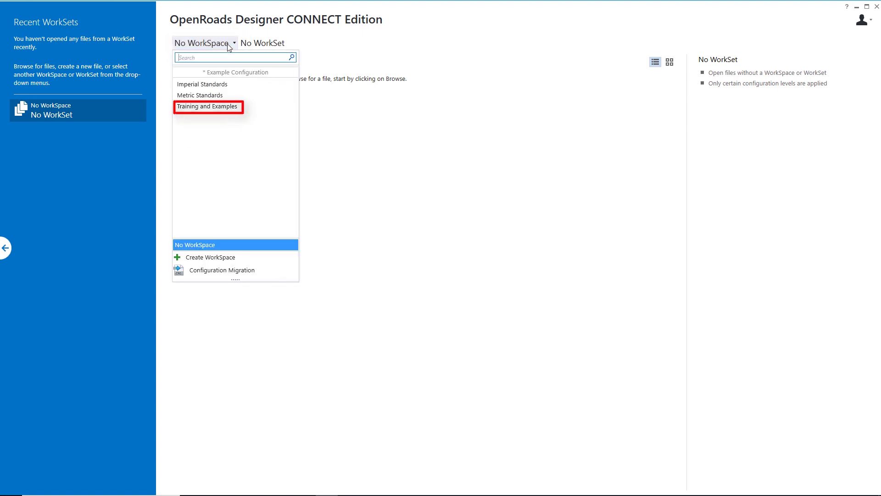
{"action": "left_click", "coordinate": [233, 106]}
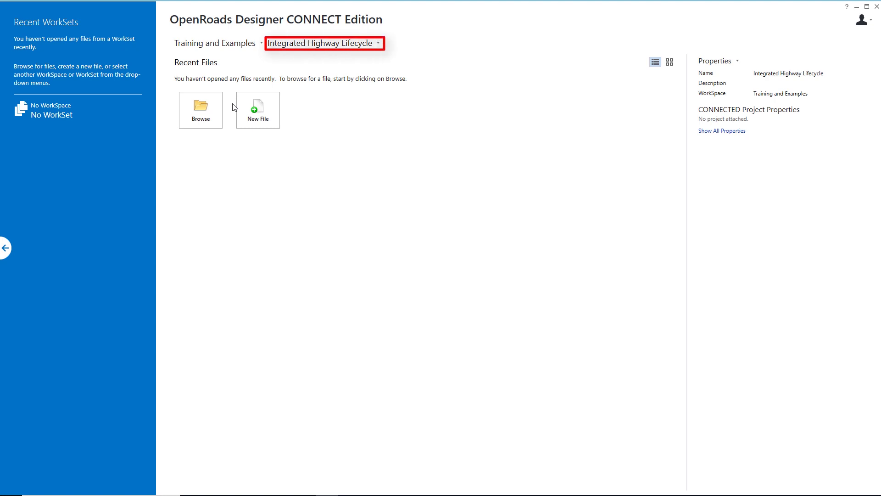
{"action": "left_click", "coordinate": [348, 45]}
{"action": "key", "text": "Down"}
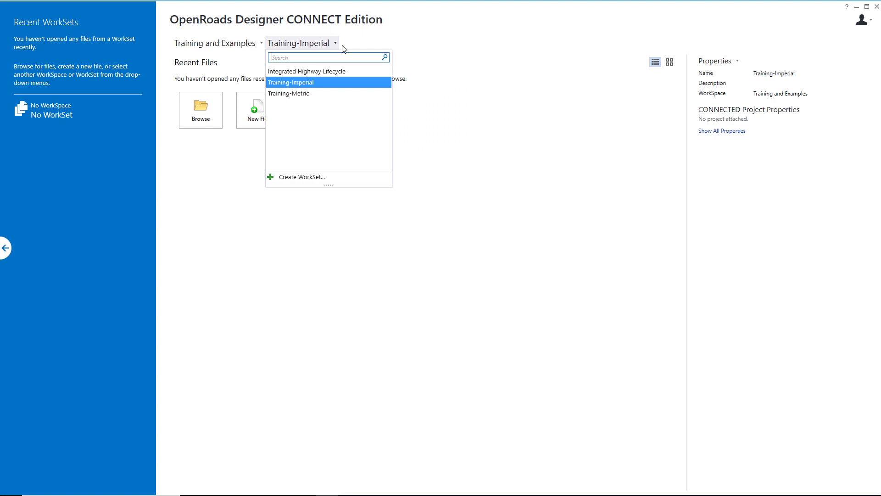
{"action": "left_click", "coordinate": [301, 83]}
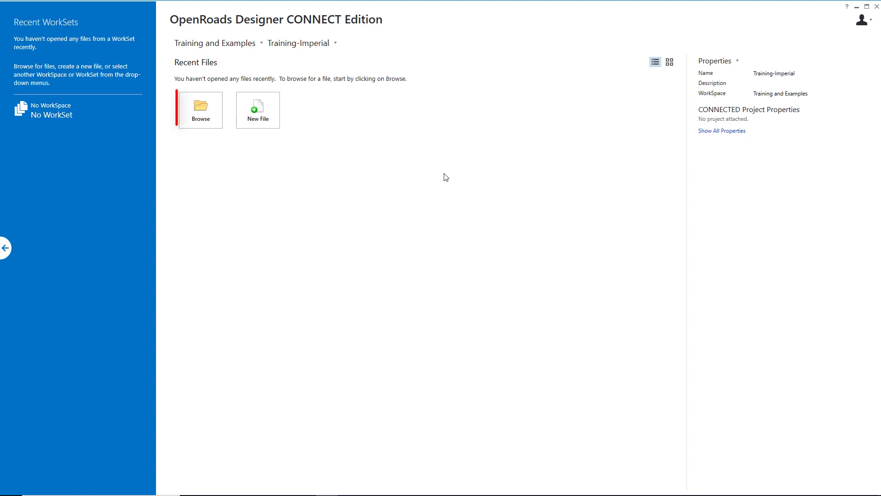
Open _Plan and Profile Sheets.dgn from C:\BentleyTraining\QuickStart.
{"action": "left_click", "coordinate": [215, 118]}
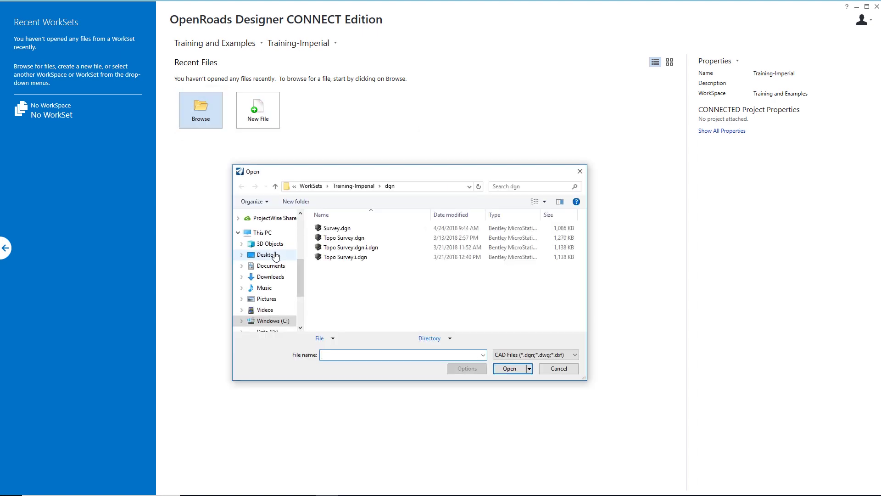
{"action": "left_click", "coordinate": [281, 320]}
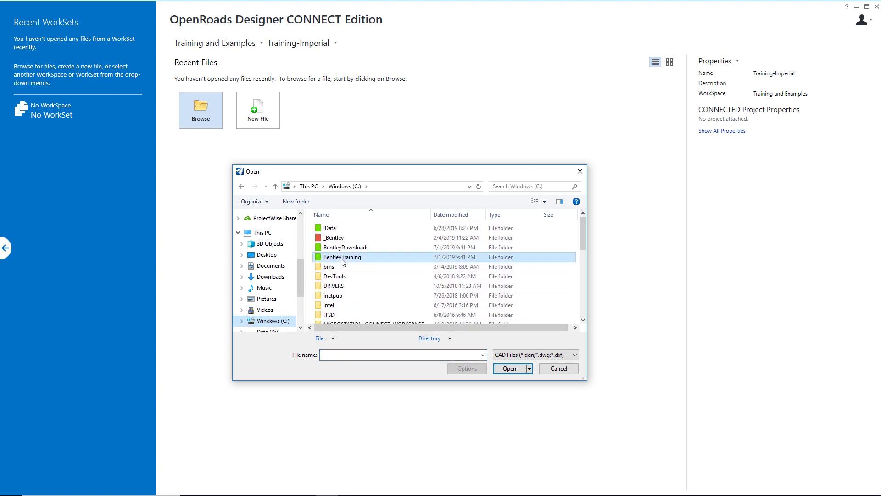
{"action": "double_click", "coordinate": [342, 257]}
{"action": "left_click", "coordinate": [342, 261]}
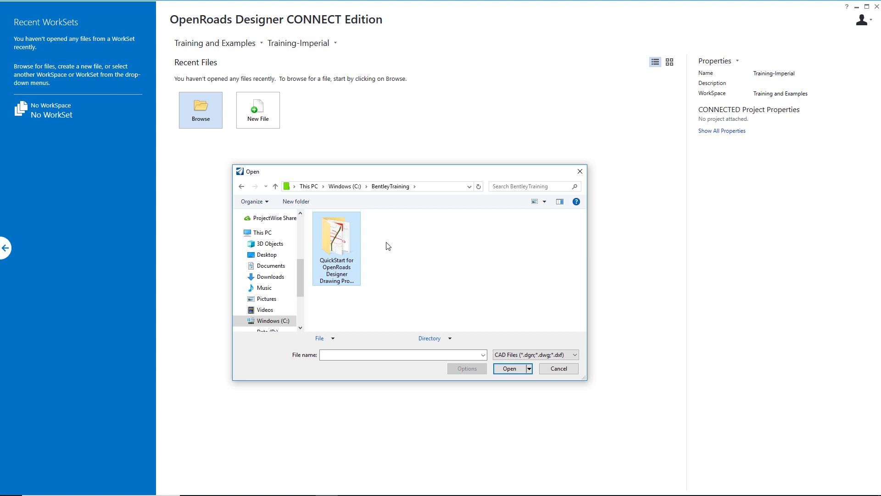
{"action": "double_click", "coordinate": [344, 233]}
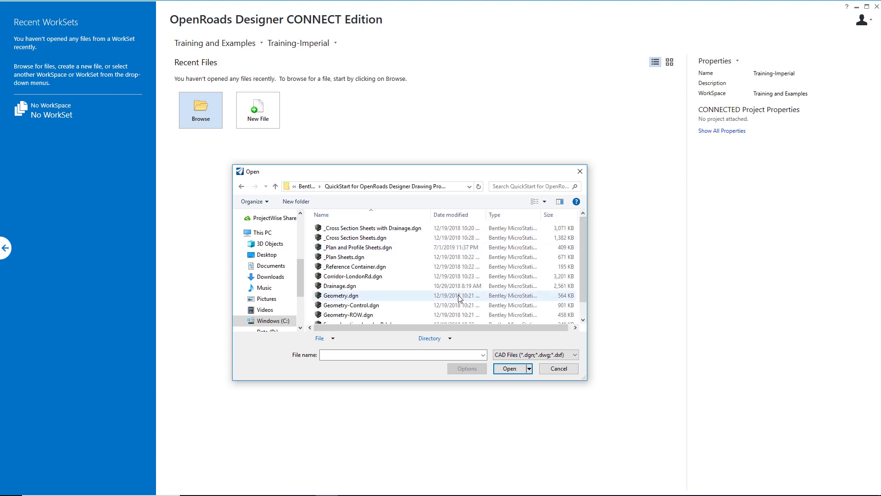
{"action": "left_click", "coordinate": [358, 247]}
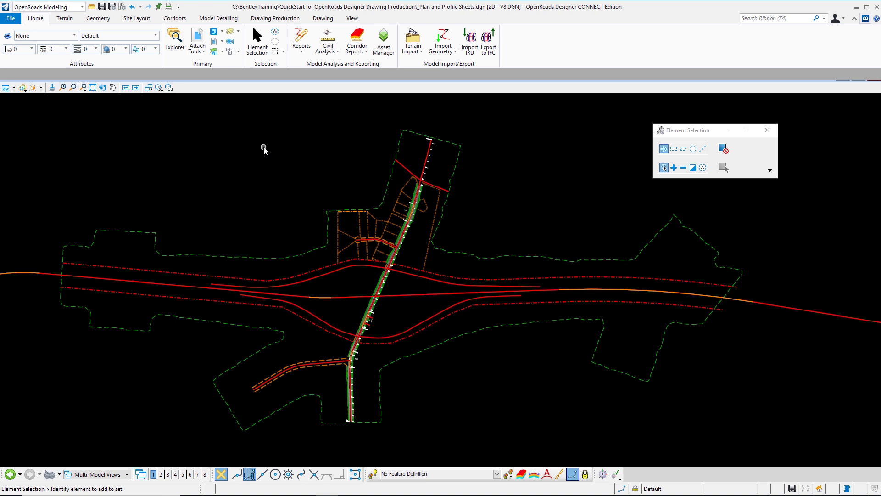
Split the screen into 2 Views Plan/Profile and display the LondonRd alignment's profile in View 4.
{"action": "right_click", "coordinate": [194, 164]}
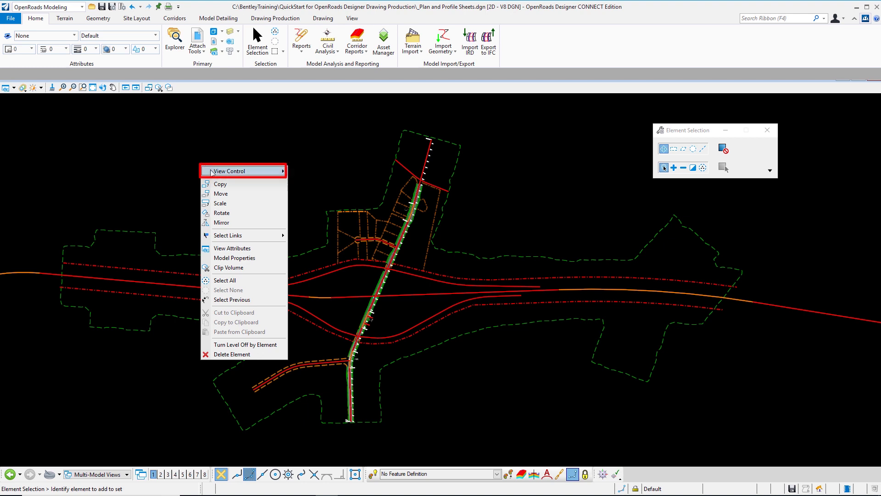
{"action": "mouse_move", "coordinate": [212, 172]}
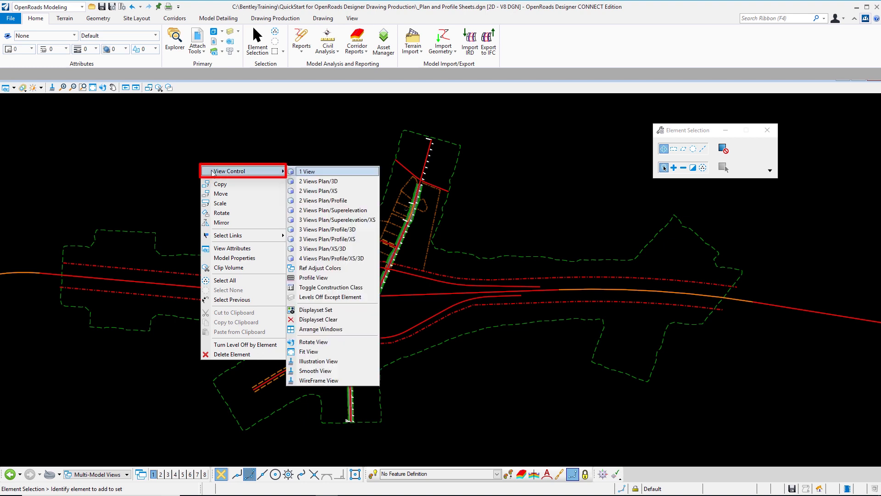
{"action": "left_click", "coordinate": [340, 205]}
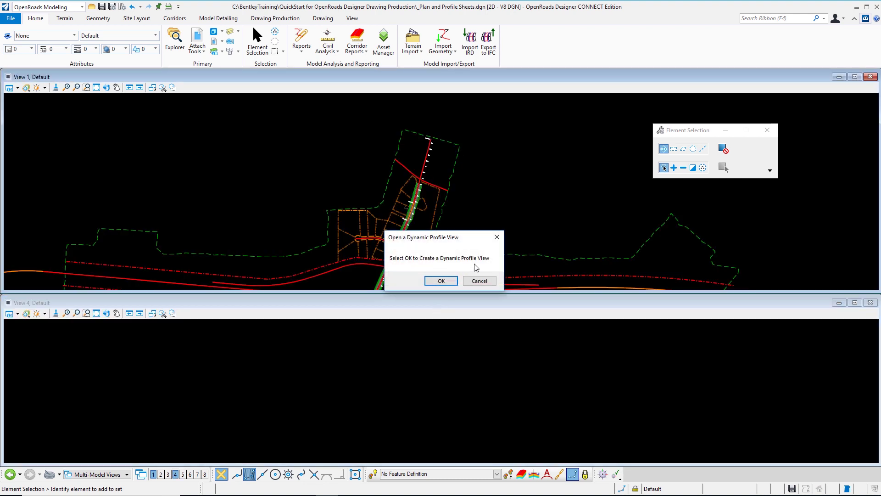
{"action": "left_click", "coordinate": [441, 281]}
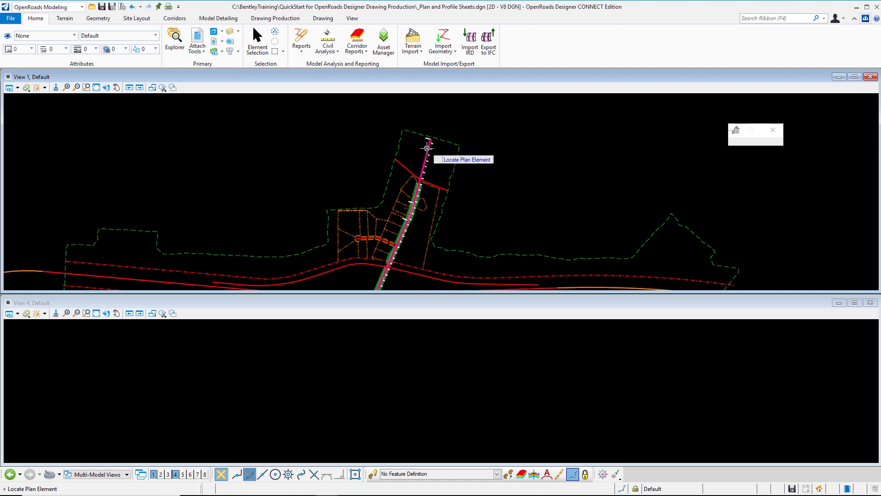
{"action": "left_click", "coordinate": [427, 148]}
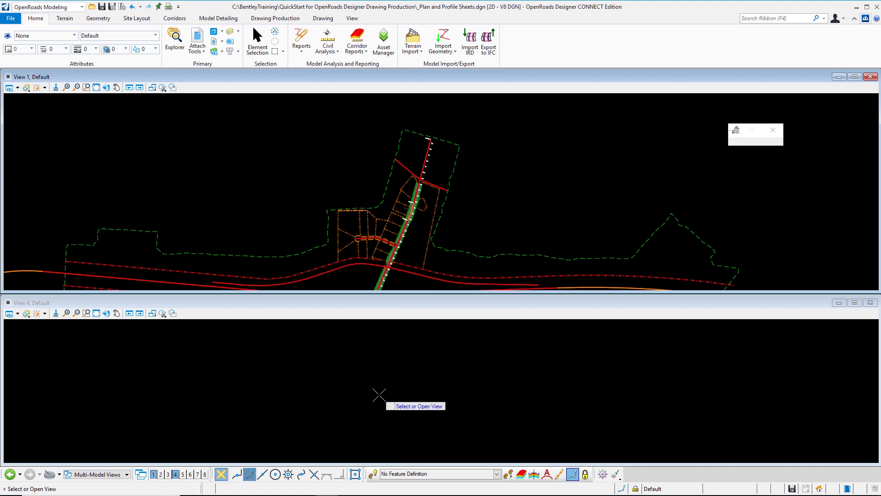
{"action": "left_click", "coordinate": [379, 395]}
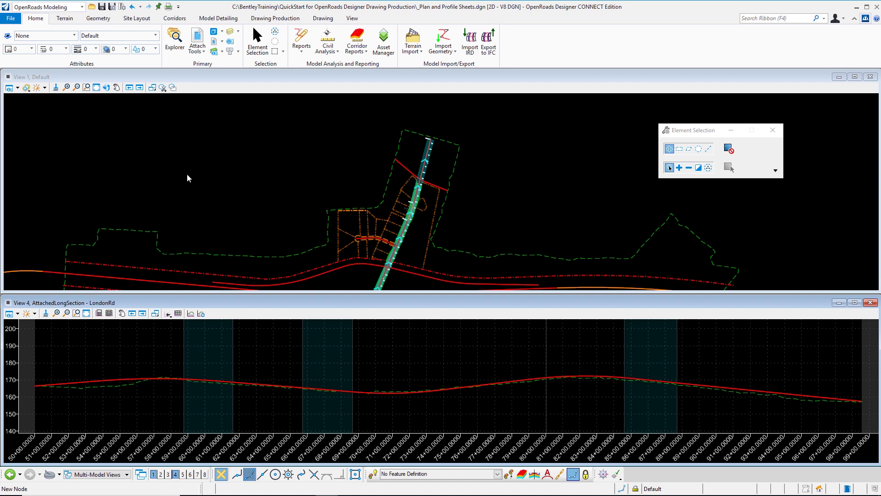
Switch to the OpenRoads Drawing Production workflow and show its Drawing Production tools.
{"action": "left_click", "coordinate": [68, 8]}
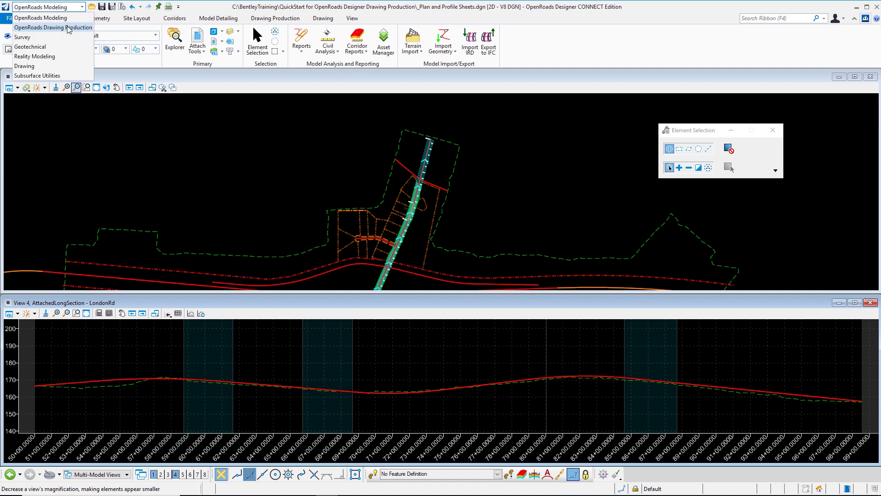
{"action": "left_click", "coordinate": [68, 27]}
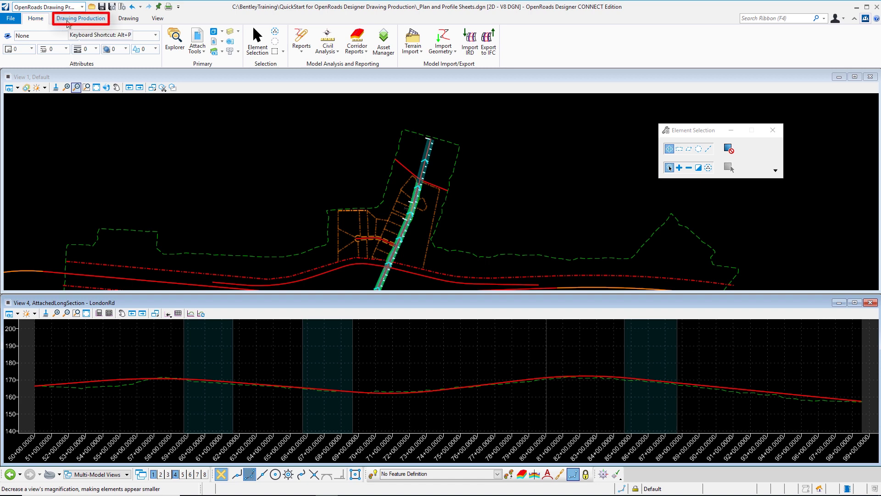
{"action": "left_click", "coordinate": [80, 18]}
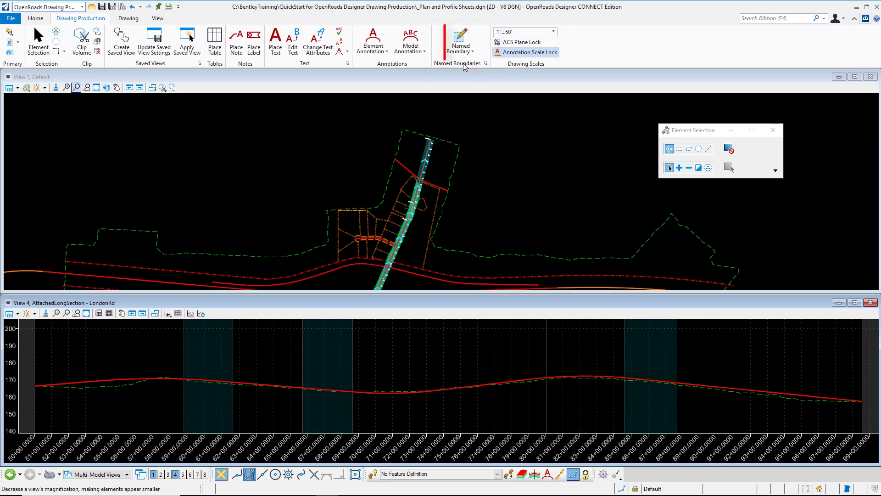
Start a Civil Plan named boundary using the ANSI D_Plan-Profile PLAN - 20 Scale drawing seed.
{"action": "left_click", "coordinate": [473, 52]}
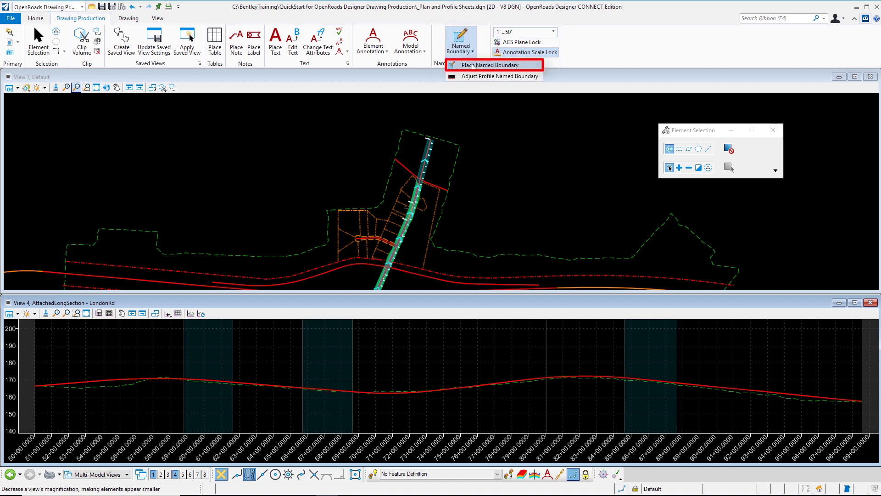
{"action": "left_click", "coordinate": [474, 66]}
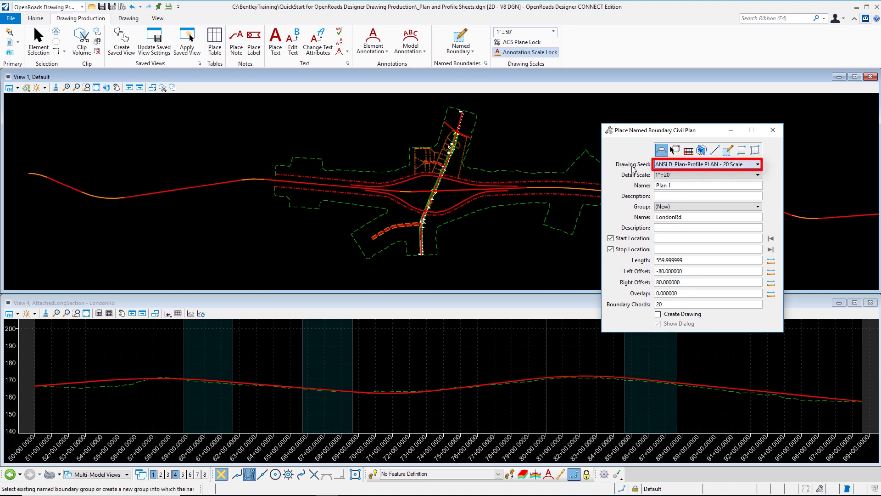
{"action": "left_click", "coordinate": [688, 164]}
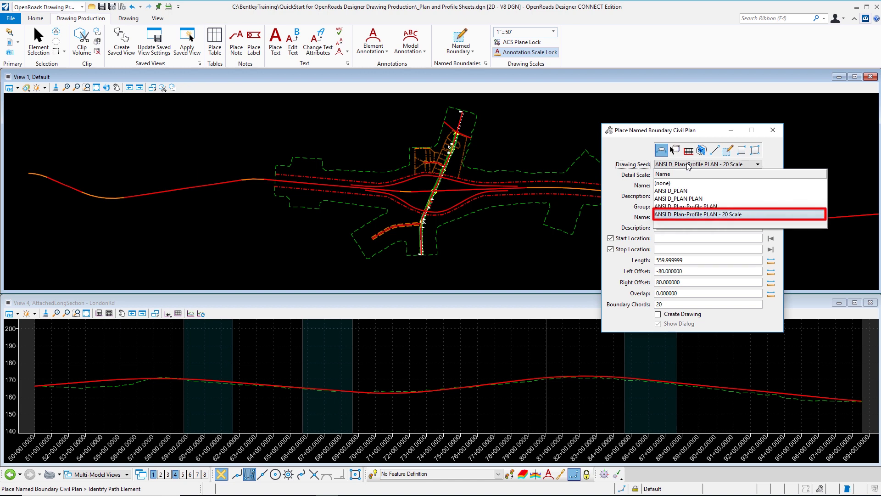
{"action": "left_click", "coordinate": [720, 214]}
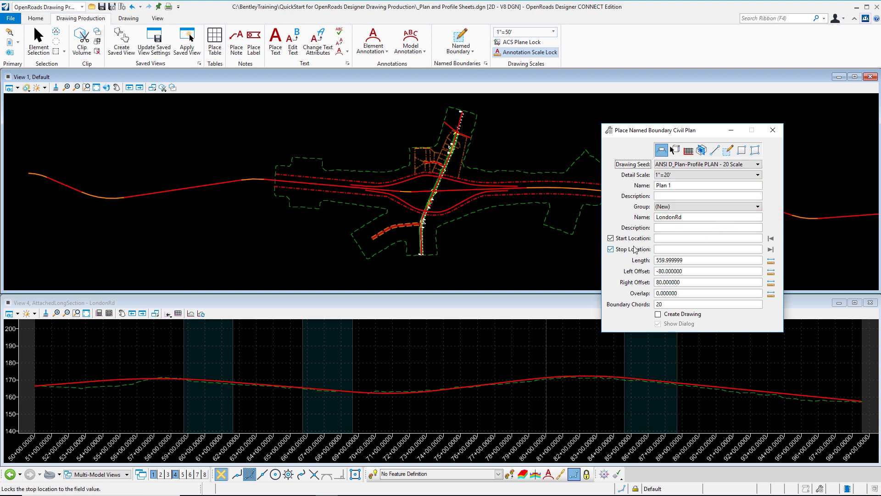
Name the boundary LondonRd Plan, attach it to the LondonRd alignment, and lock start and stop to the path ends.
{"action": "left_click", "coordinate": [679, 186]}
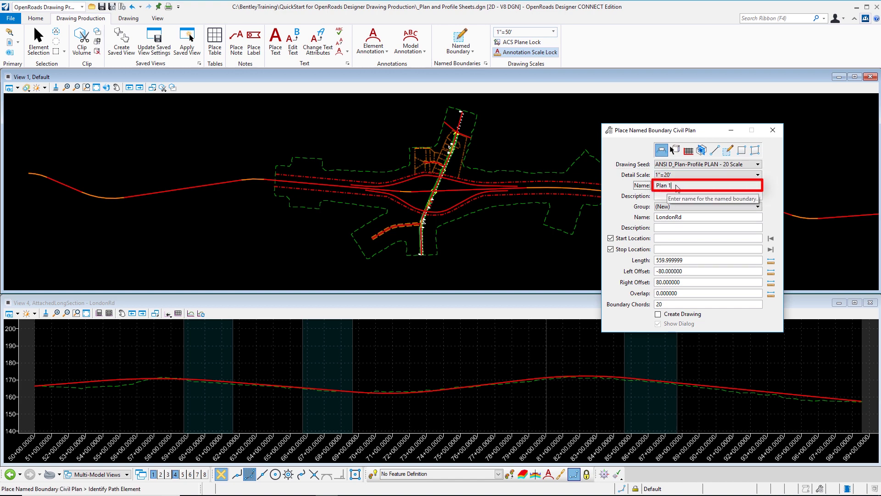
{"action": "left_click", "coordinate": [679, 186]}
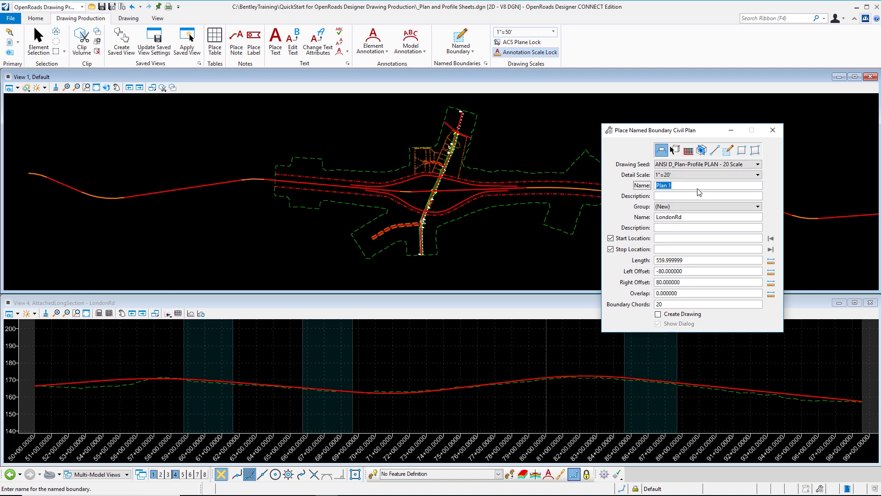
{"action": "type", "text": "LondonRd"}
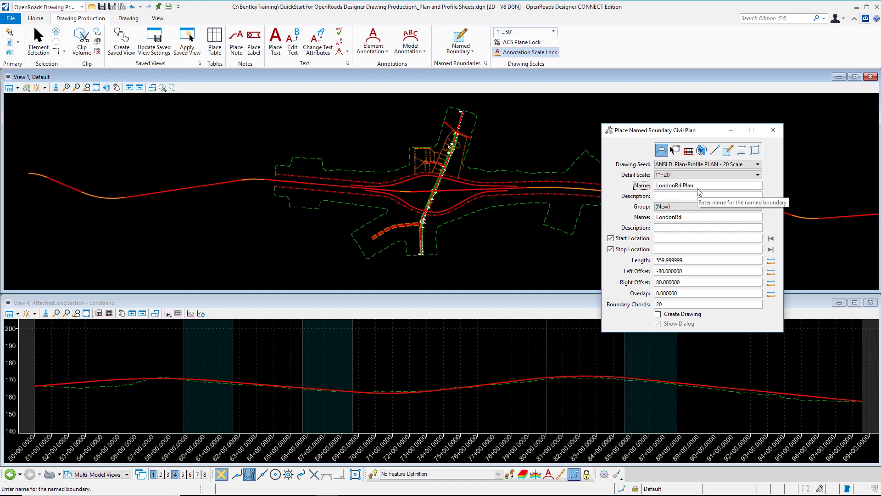
{"action": "key", "text": "Tab"}
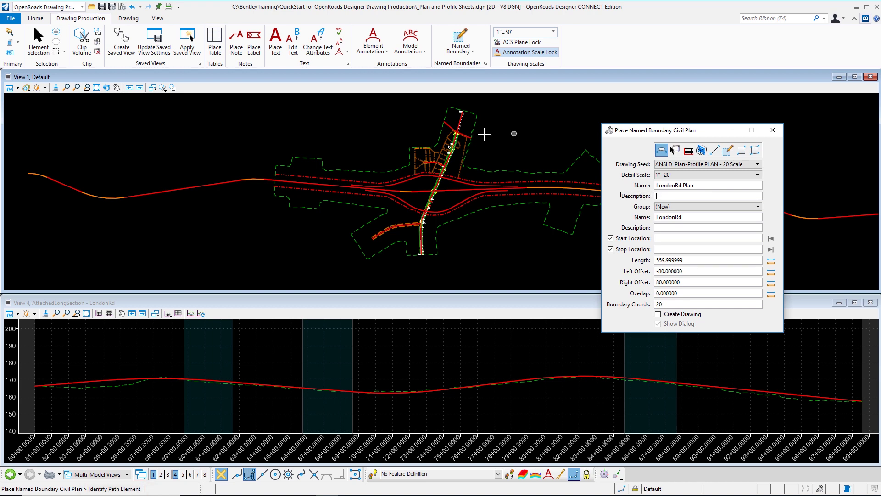
{"action": "left_click", "coordinate": [459, 117]}
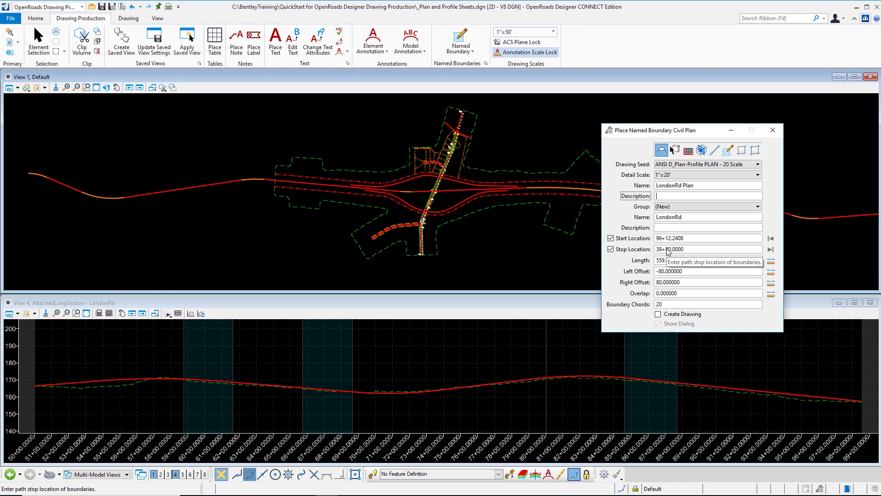
{"action": "left_click", "coordinate": [771, 239]}
{"action": "left_click", "coordinate": [771, 249]}
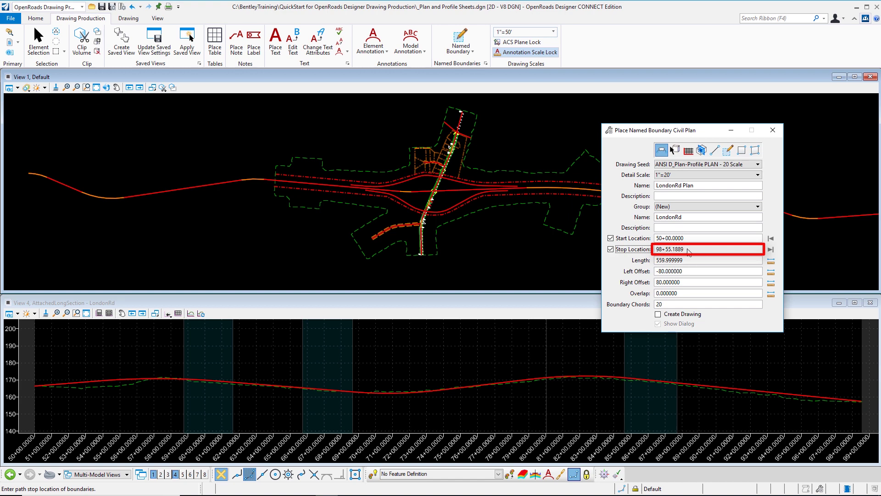
{"action": "left_click_drag", "start_coordinate": [685, 249], "coordinate": [655, 250]}
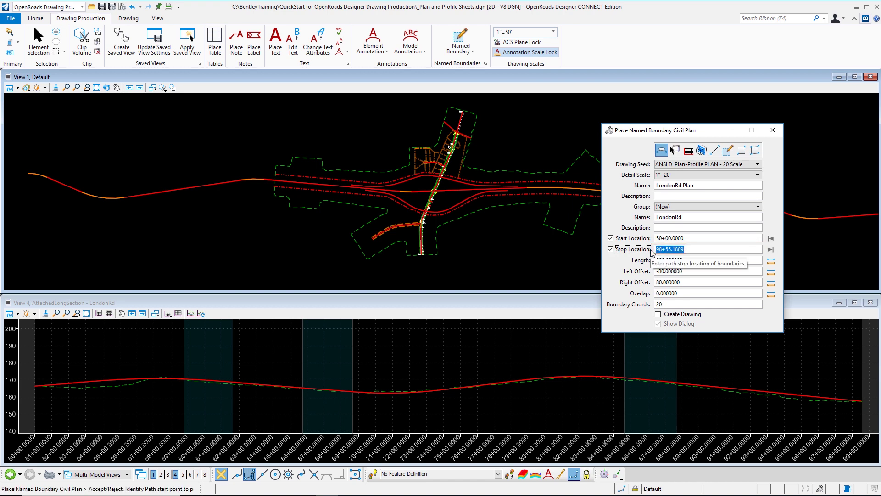
Set the stop location to 99+00 and accept the 559.999999 boundary length.
{"action": "type", "text": "9900"}
{"action": "key", "text": "Tab"}
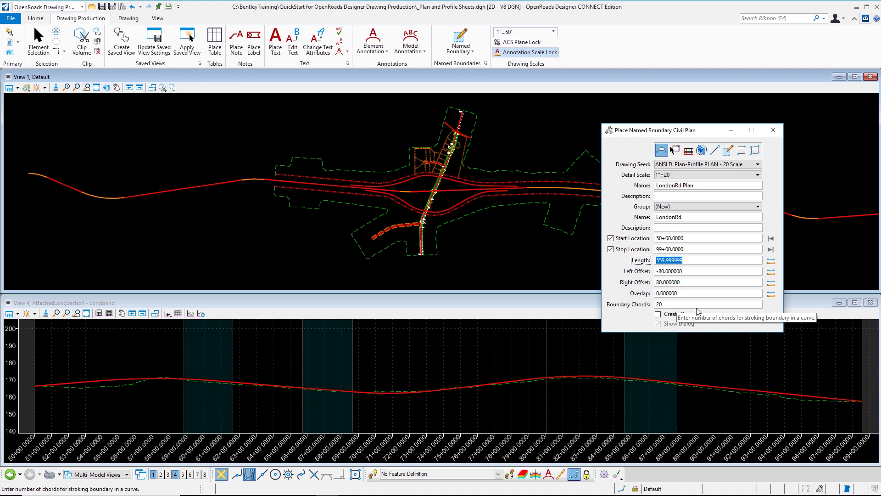
{"action": "left_click", "coordinate": [665, 305]}
{"action": "scroll", "coordinate": [426, 223], "scroll_direction": "up", "scroll_amount": 5}
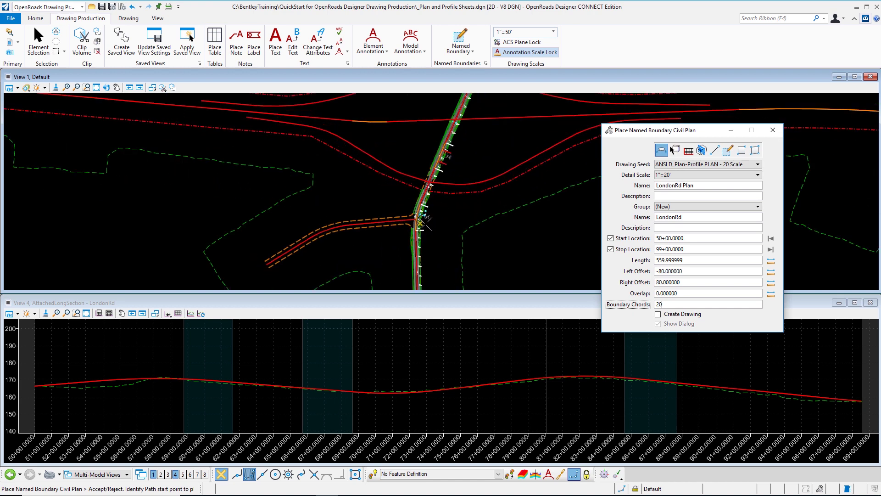
{"action": "scroll", "coordinate": [425, 235], "scroll_direction": "up", "scroll_amount": 1}
{"action": "scroll", "coordinate": [427, 218], "scroll_direction": "up", "scroll_amount": 1}
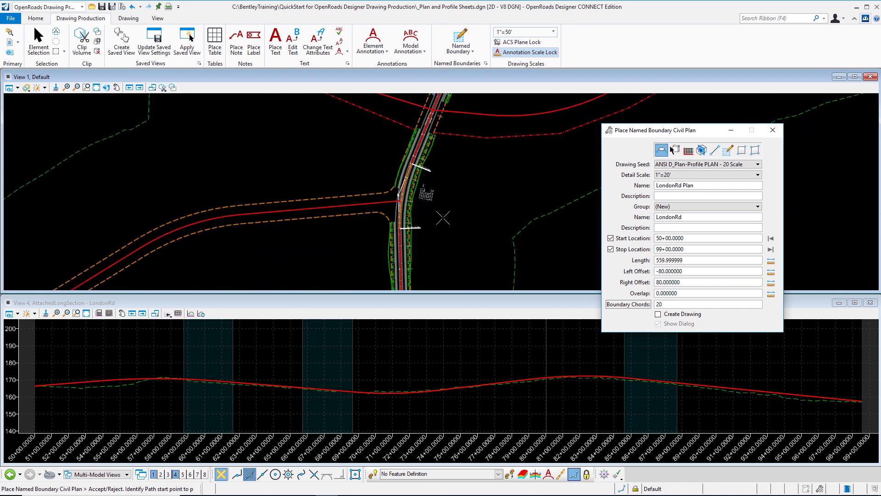
Accept the path start in View 1 and set Boundary Chords to 1.
{"action": "left_click", "coordinate": [467, 188]}
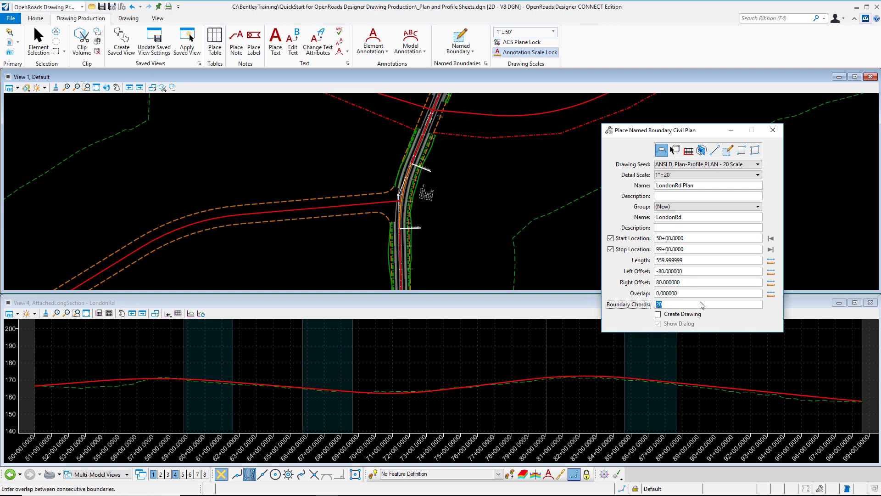
{"action": "type", "text": "1"}
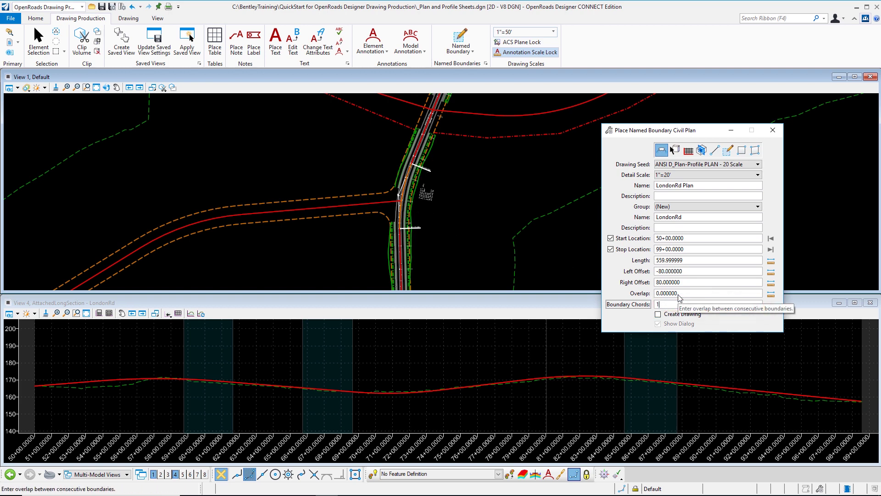
{"action": "key", "text": "Tab"}
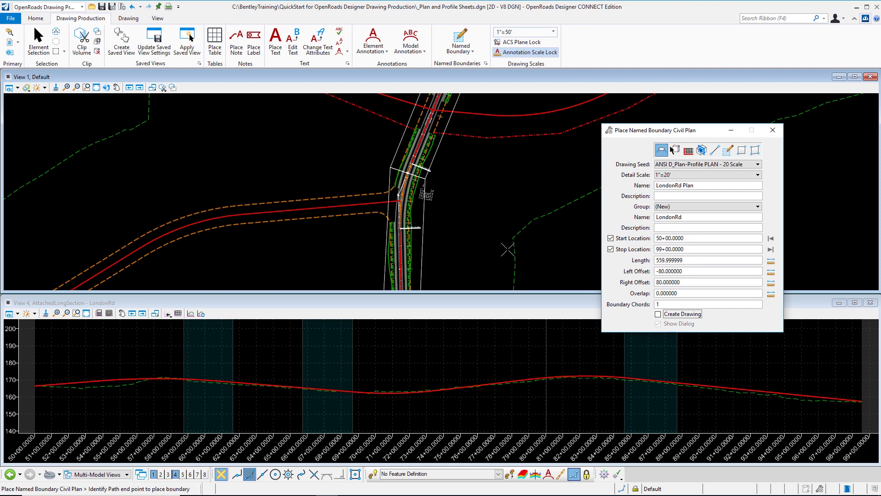
Zoom out and place the nine LondonRd Plan named boundaries at the path end.
{"action": "scroll", "coordinate": [507, 250], "scroll_direction": "down", "scroll_amount": 5}
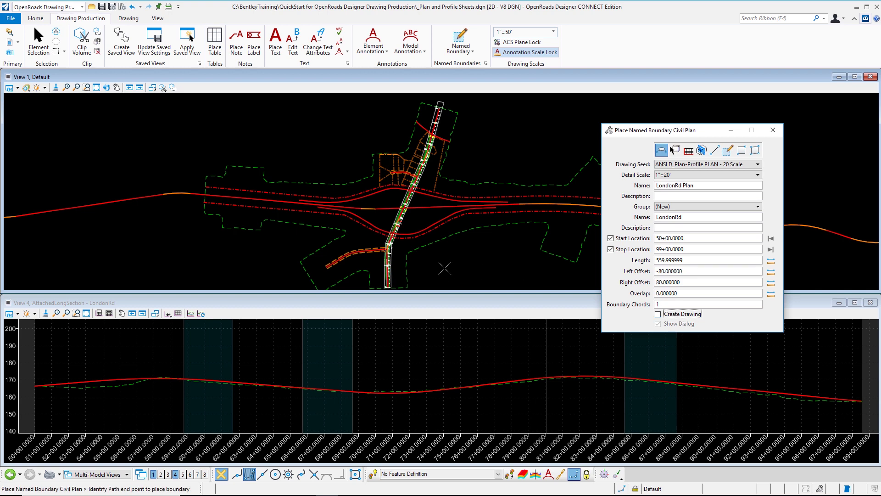
{"action": "left_click", "coordinate": [445, 268]}
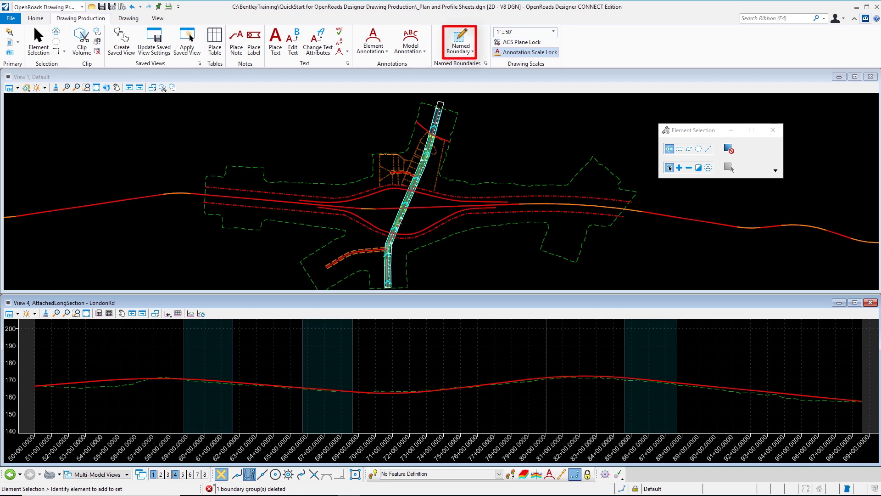
Switch to Civil Profile boundaries with the ANSI D_Plan-Profile PROFILE - 20 Scale seed and start renaming it LondonRd Pro.
{"action": "left_click", "coordinate": [455, 42]}
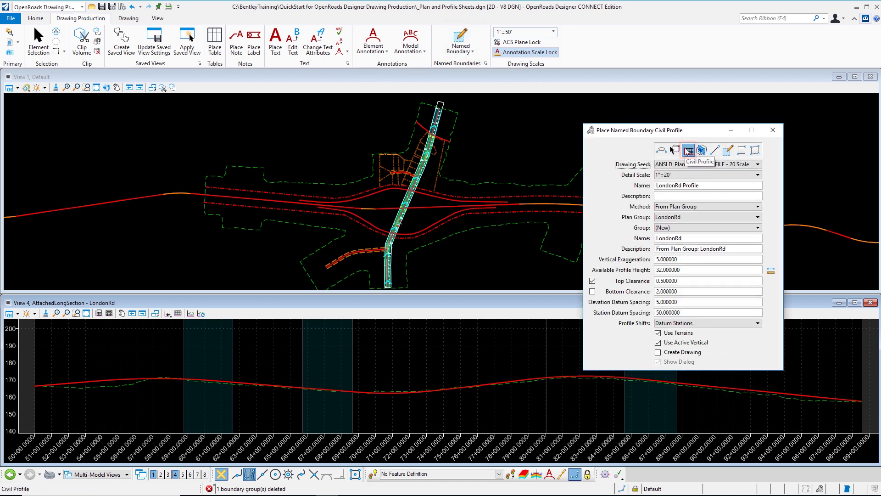
{"action": "left_click", "coordinate": [686, 151]}
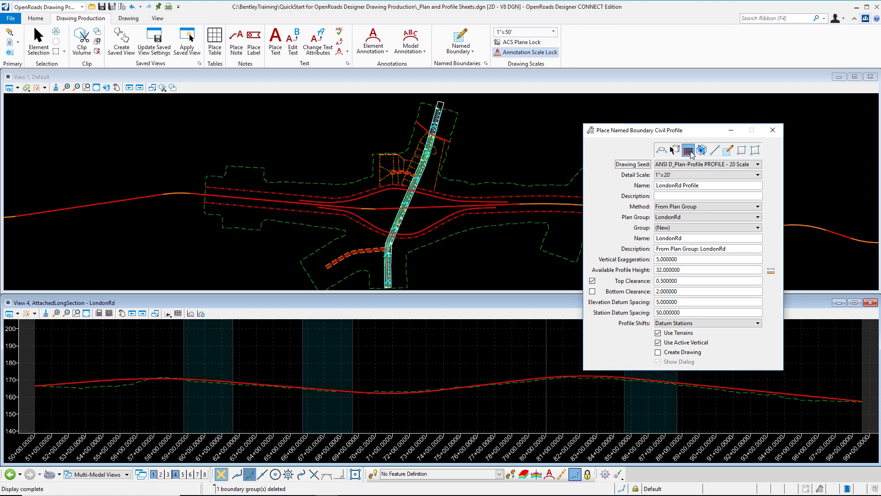
{"action": "left_click", "coordinate": [690, 154]}
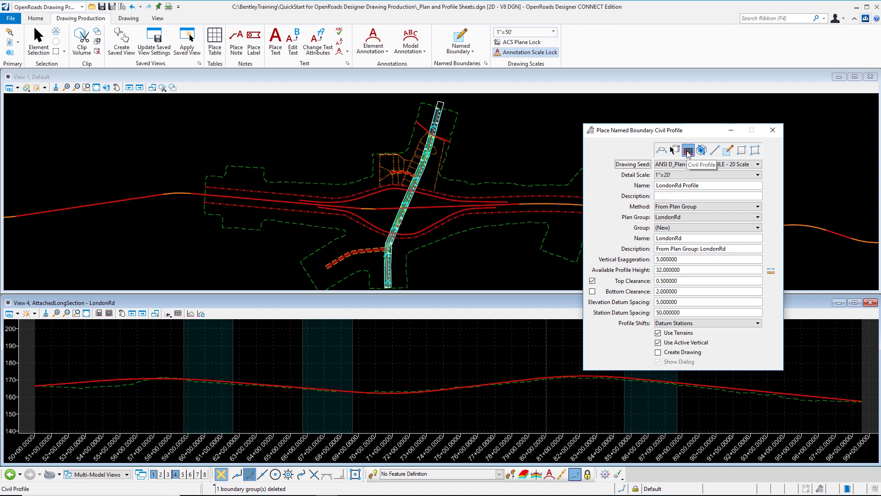
{"action": "left_click", "coordinate": [682, 165]}
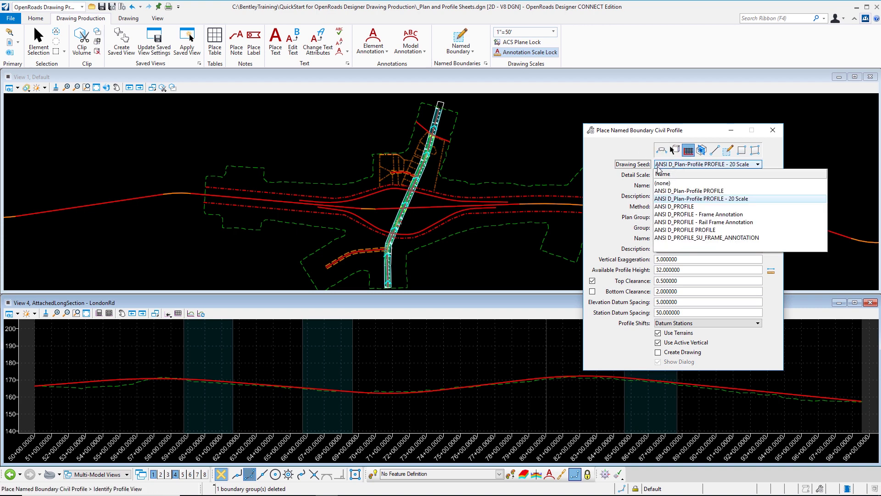
{"action": "left_click", "coordinate": [687, 166]}
{"action": "left_click", "coordinate": [688, 167]}
{"action": "left_click", "coordinate": [699, 198]}
{"action": "left_click", "coordinate": [685, 166]}
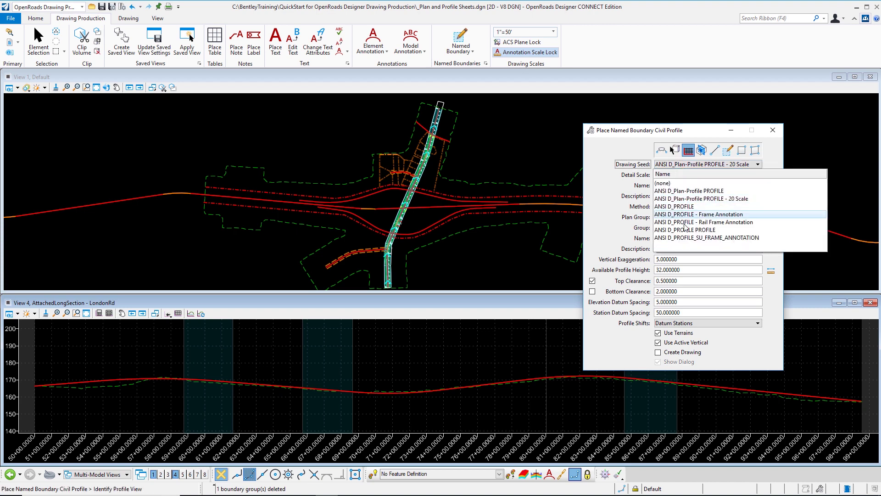
{"action": "left_click", "coordinate": [688, 202]}
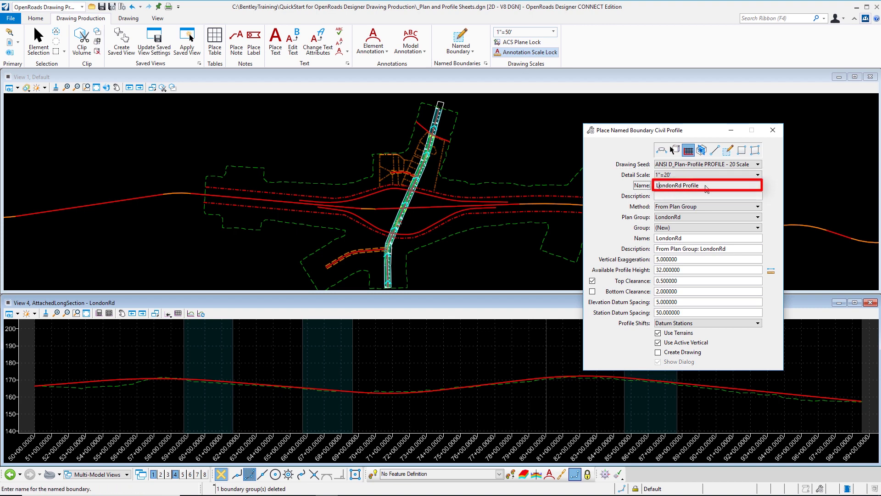
{"action": "left_click_drag", "start_coordinate": [707, 186], "coordinate": [656, 186]}
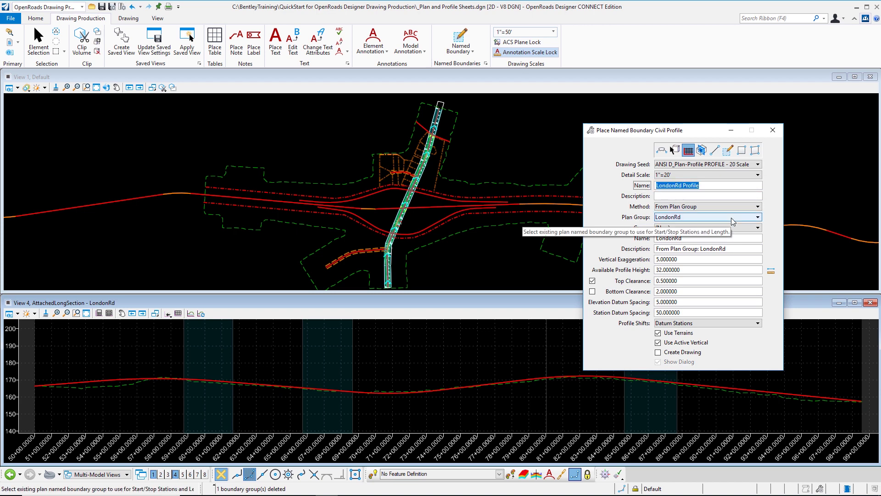
{"action": "type", "text": "LondonRd Pro"}
Identify the LondonRd profile view and keep method From Plan Group with plan group LondonRd.
{"action": "left_click", "coordinate": [677, 195]}
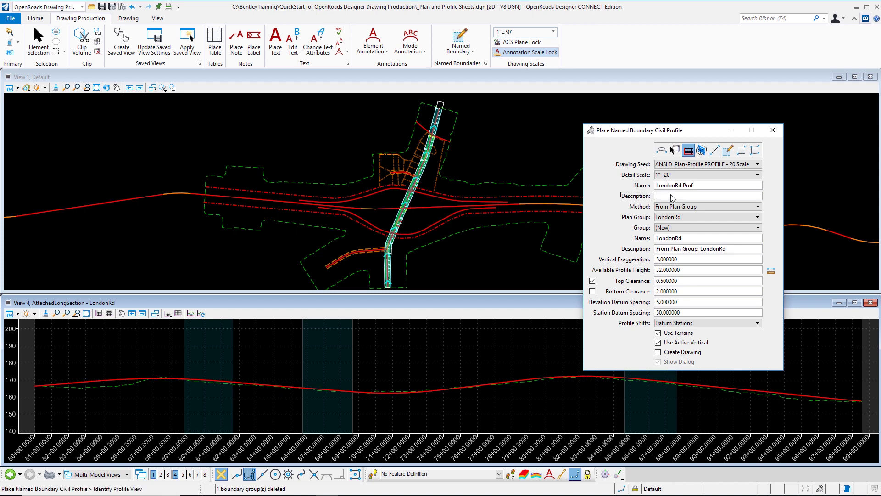
{"action": "left_click", "coordinate": [426, 347]}
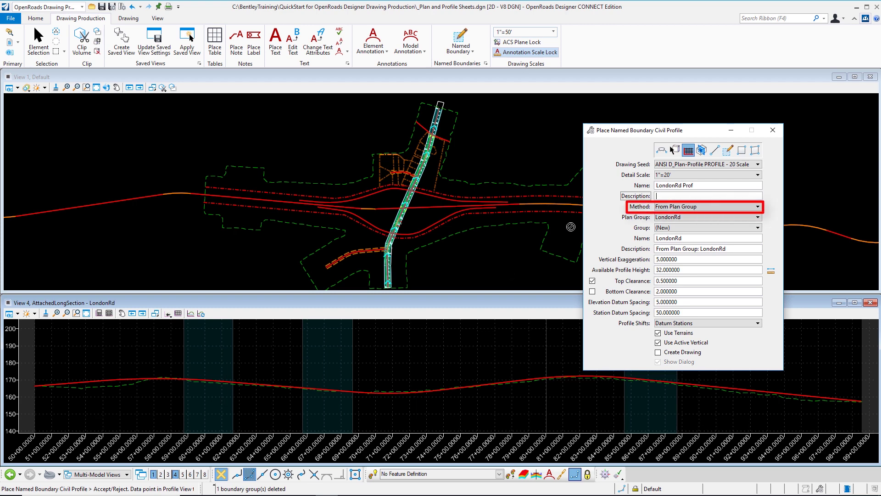
{"action": "left_click", "coordinate": [667, 208]}
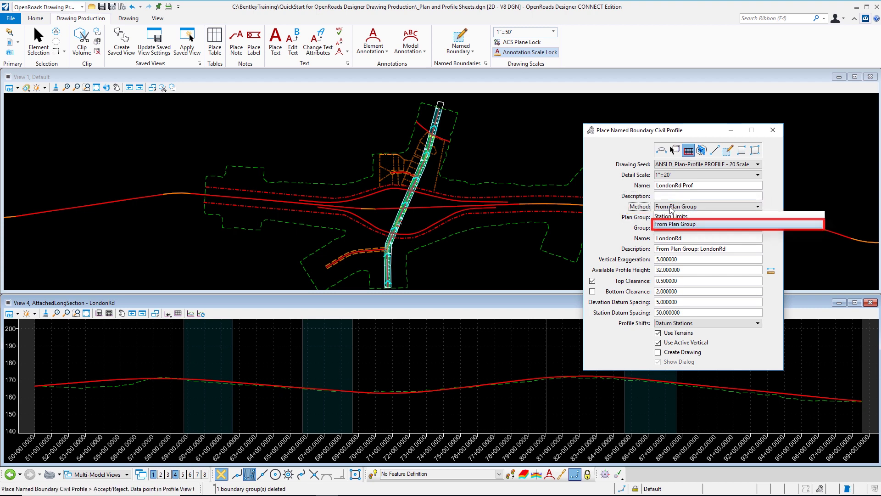
{"action": "left_click", "coordinate": [671, 208]}
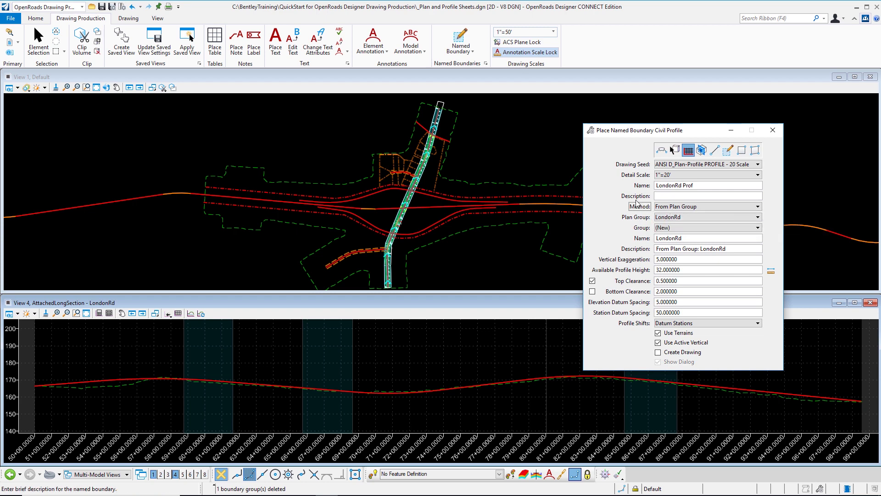
{"action": "left_click", "coordinate": [667, 218]}
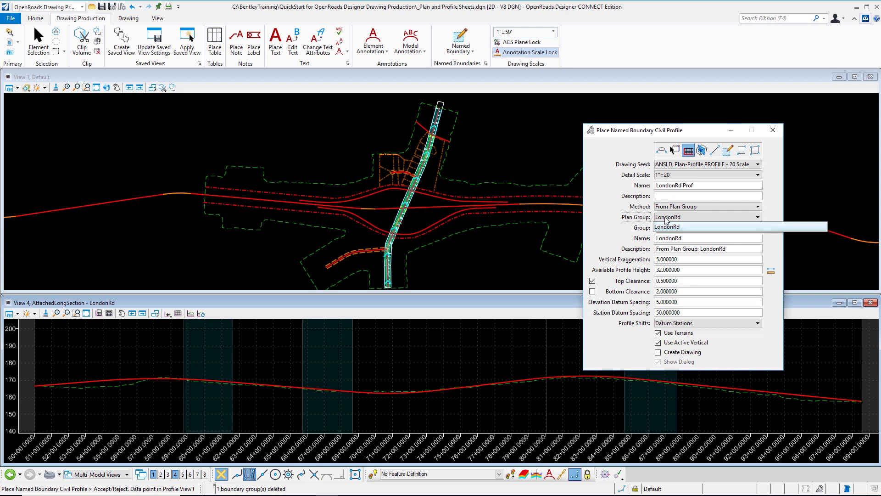
{"action": "key", "text": "Tab"}
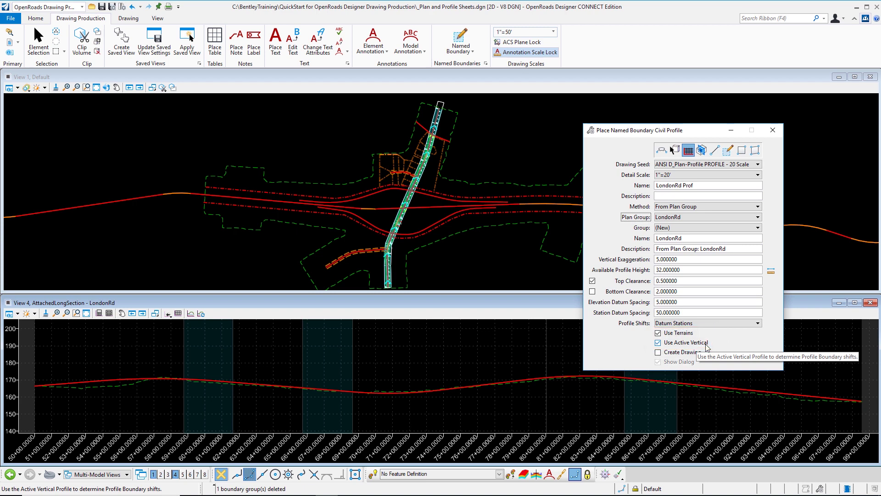
Enable Create Drawing and accept the profile boundaries in the LondonRd profile view.
{"action": "left_click", "coordinate": [658, 353]}
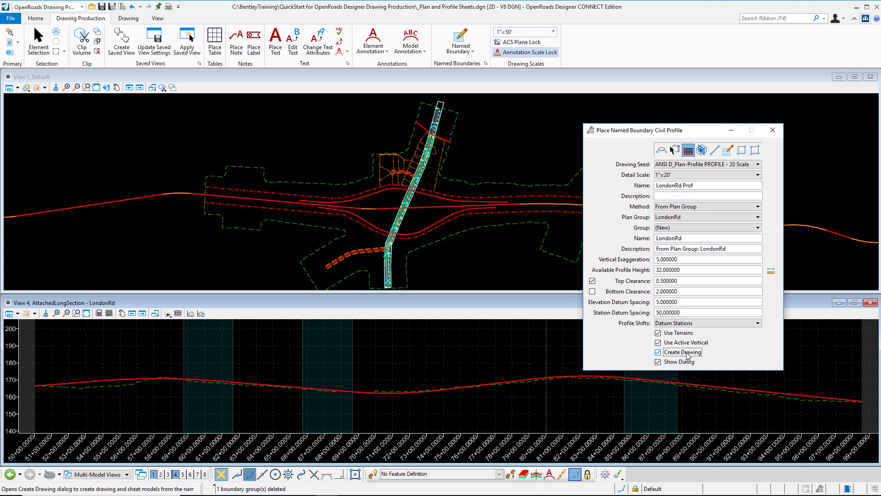
{"action": "left_click", "coordinate": [393, 347]}
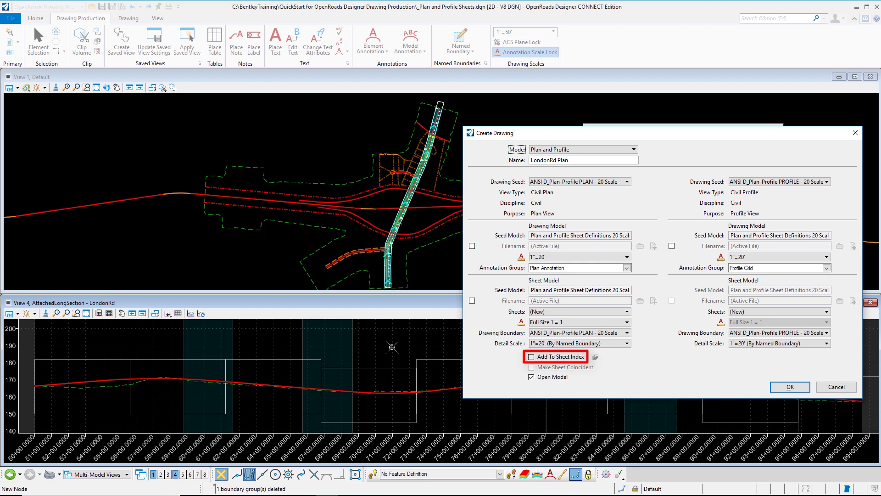
Generate the LondonRd plan-and-profile drawings with Add To Sheet Index enabled.
{"action": "left_click", "coordinate": [565, 357]}
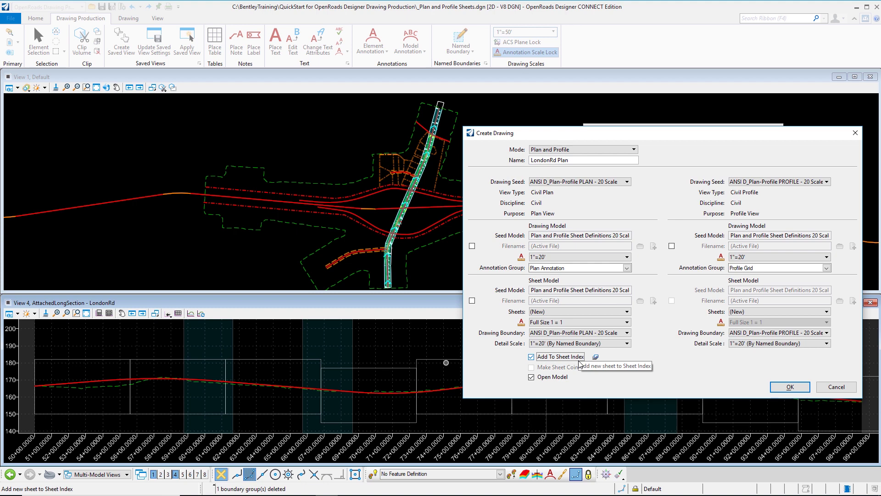
{"action": "left_click", "coordinate": [791, 387]}
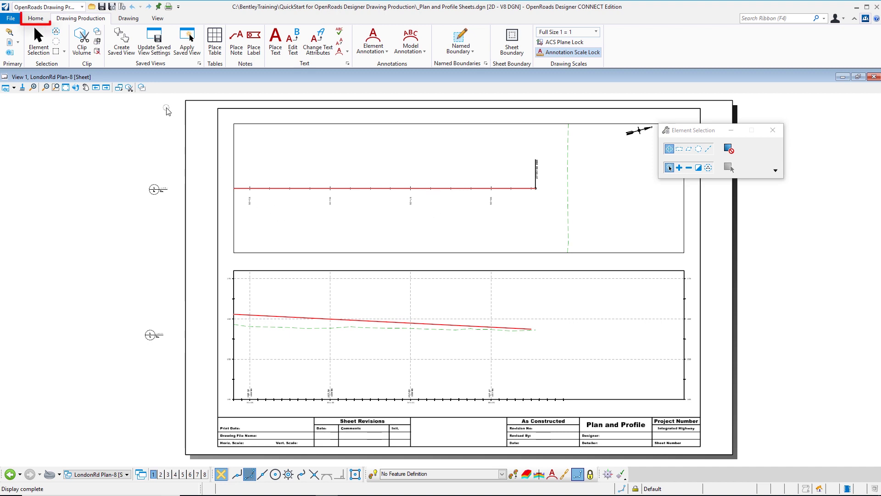
In Explorer, expand Sheet Index and Training-Imperial to list the nine LondonRd sheets.
{"action": "left_click", "coordinate": [42, 20]}
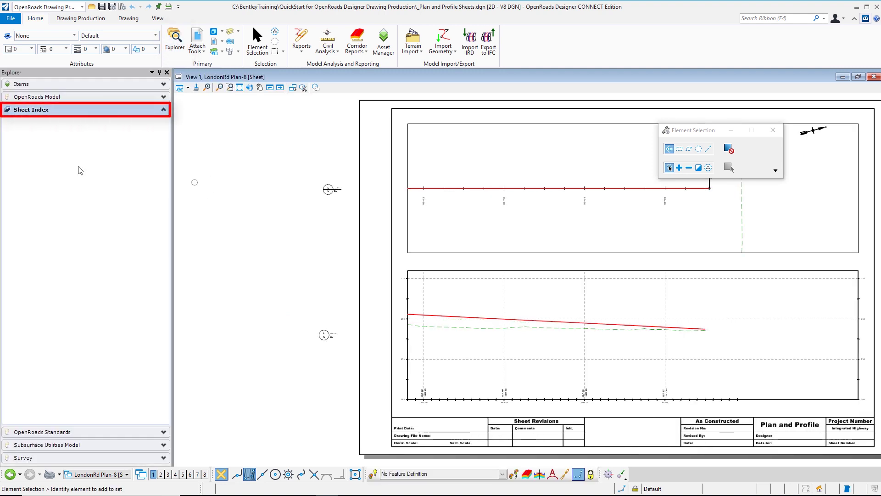
{"action": "left_click", "coordinate": [55, 110]}
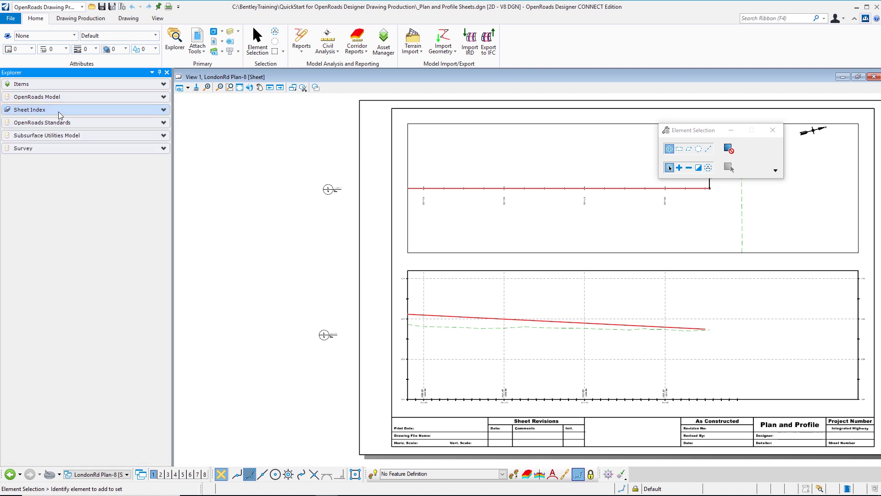
{"action": "left_click", "coordinate": [58, 111]}
{"action": "left_click", "coordinate": [46, 135]}
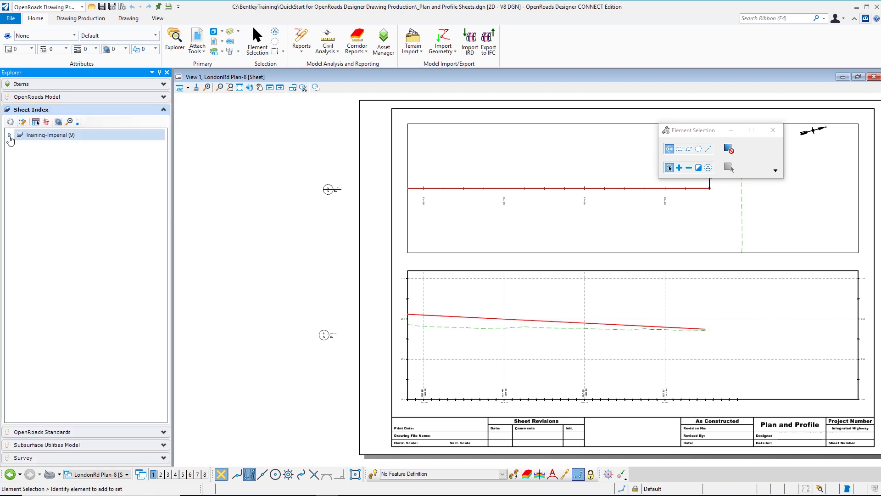
{"action": "left_click", "coordinate": [10, 135]}
Open the LondonRd Plan, Plan-1 and Plan-2 sheets, ending on LondonRd Plan-2.
{"action": "double_click", "coordinate": [92, 146]}
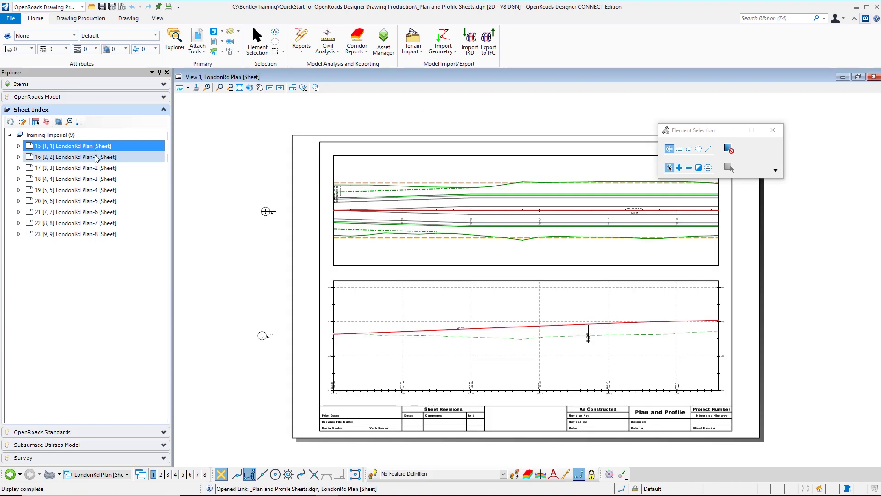
{"action": "double_click", "coordinate": [96, 157]}
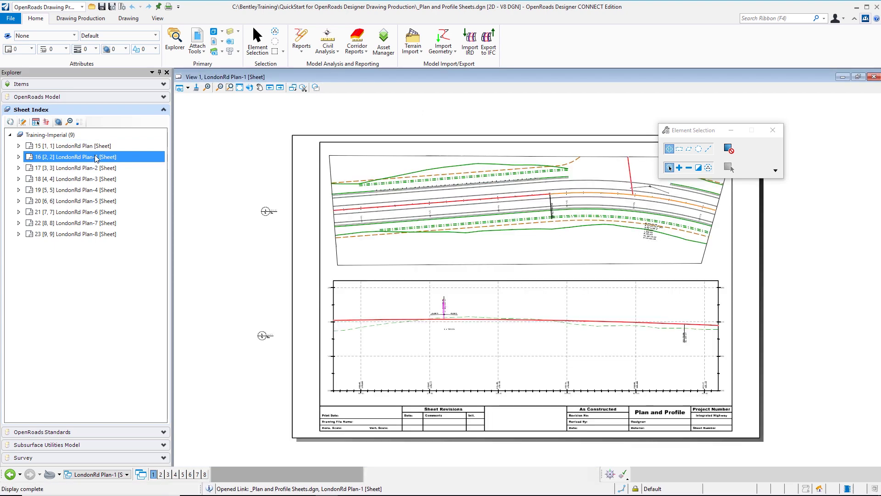
{"action": "double_click", "coordinate": [94, 168]}
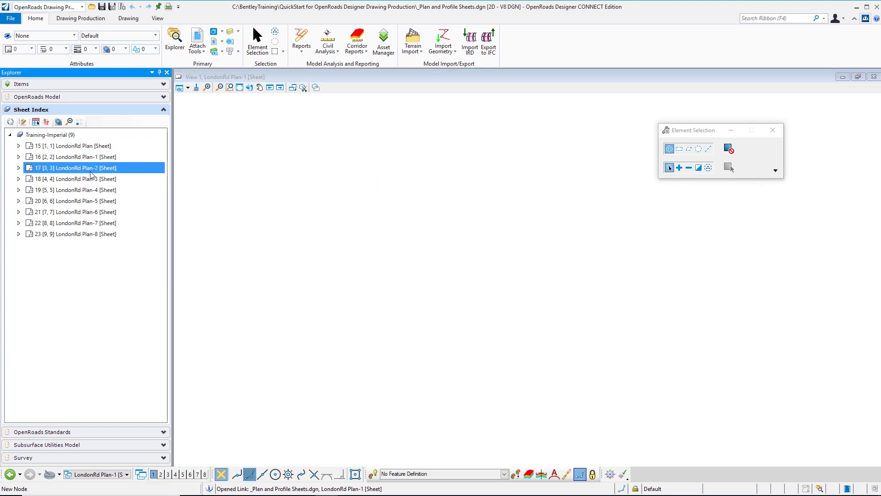
{"action": "left_click_drag", "start_coordinate": [698, 131], "coordinate": [789, 93]}
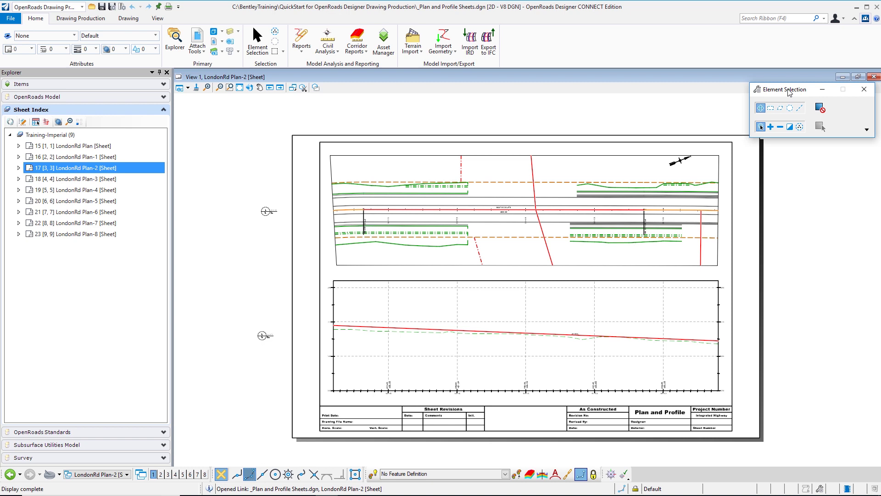